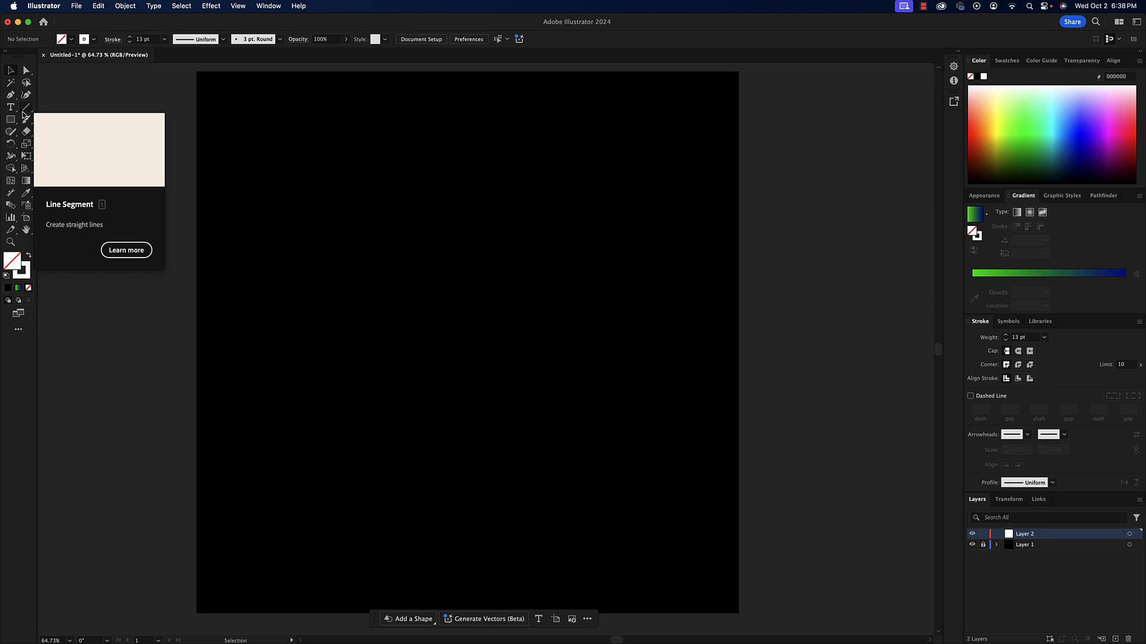
- Draw a vertical line about 316 px long in the upper middle of the artboard, with a white 13 pt stroke
left_click(23, 114)
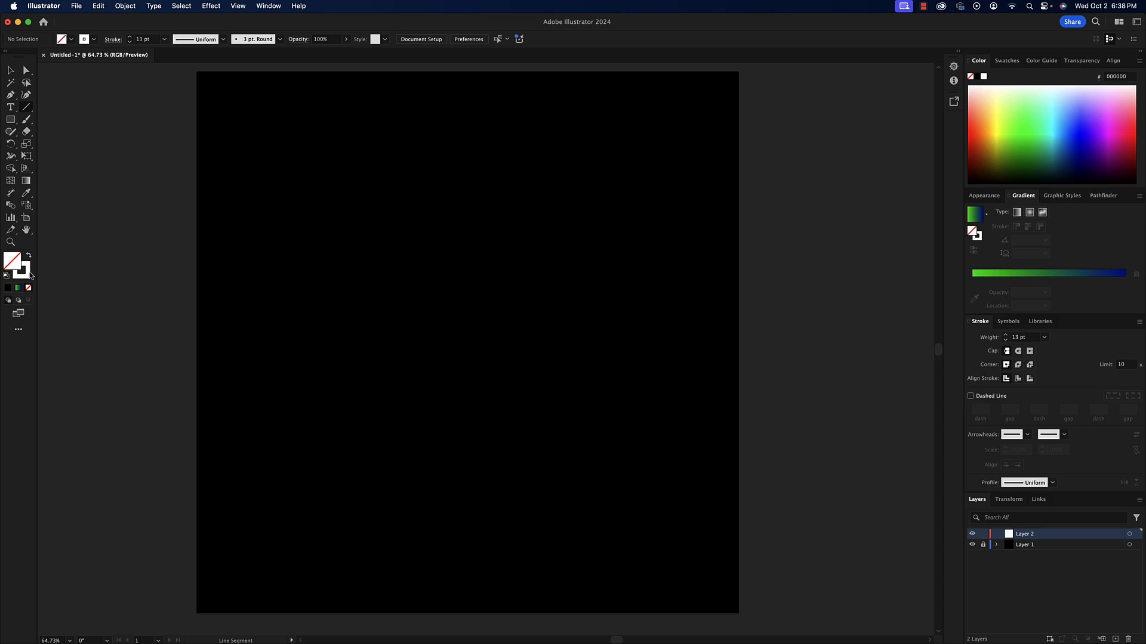
left_click(30, 275)
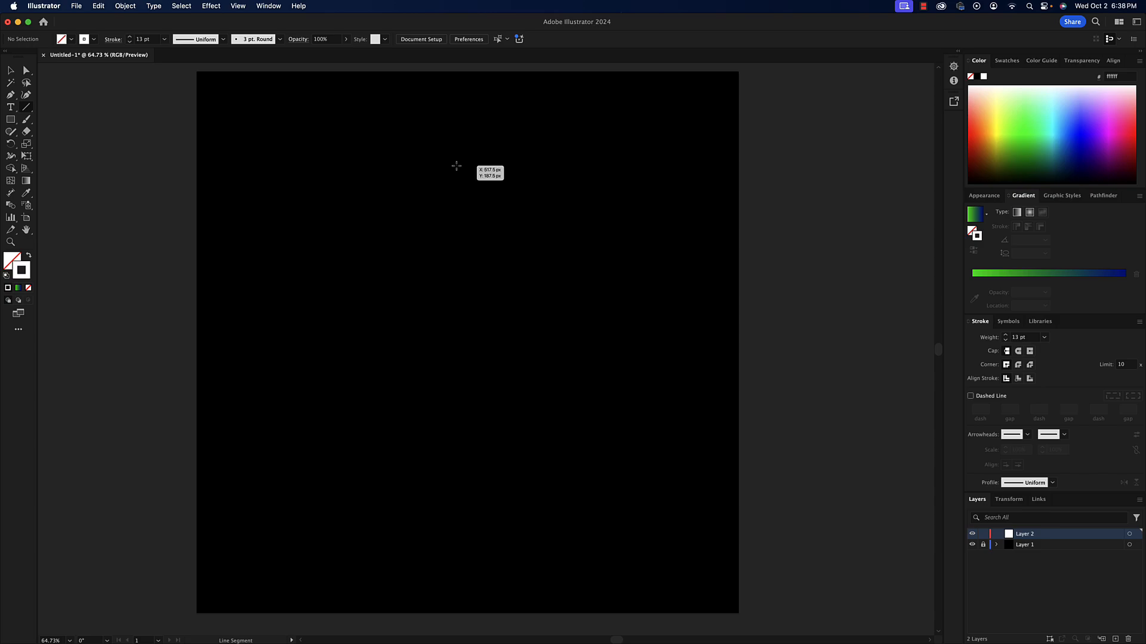
left_click_drag(457, 166, 458, 325)
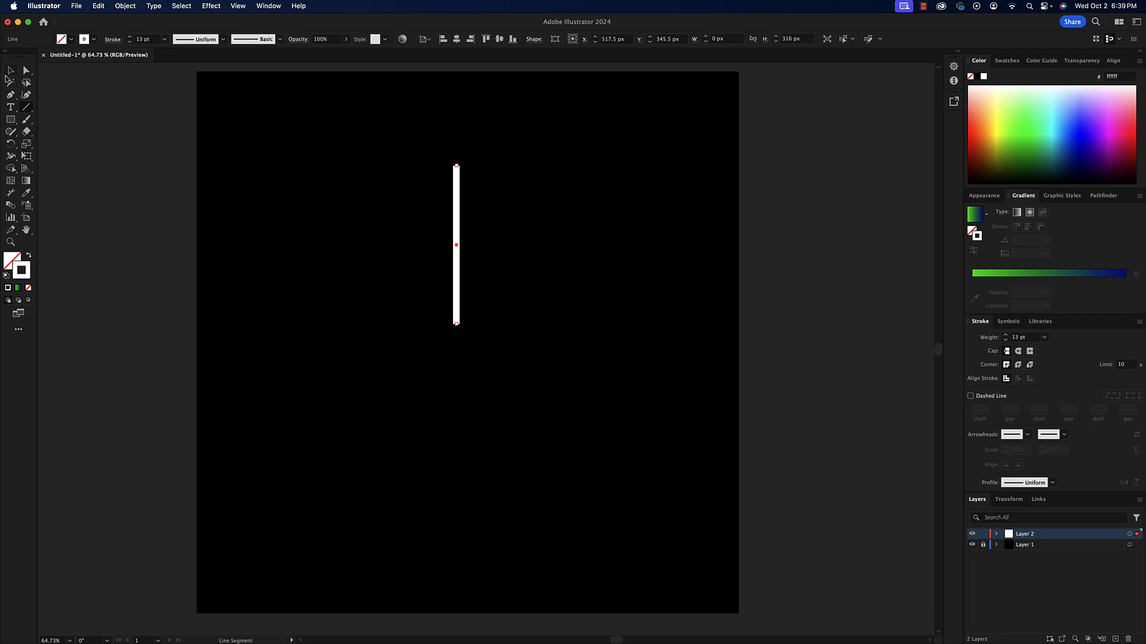
- Apply the tapered triangular width profile to the line's stroke so it narrows to a point at its lower end
left_click(9, 72)
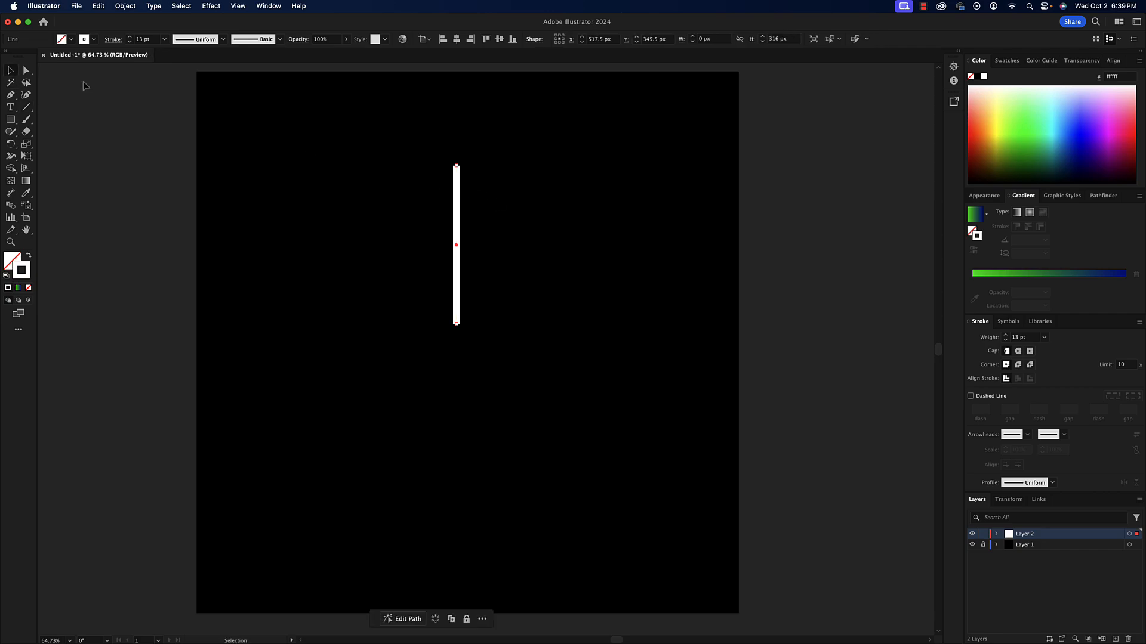
left_click(454, 190)
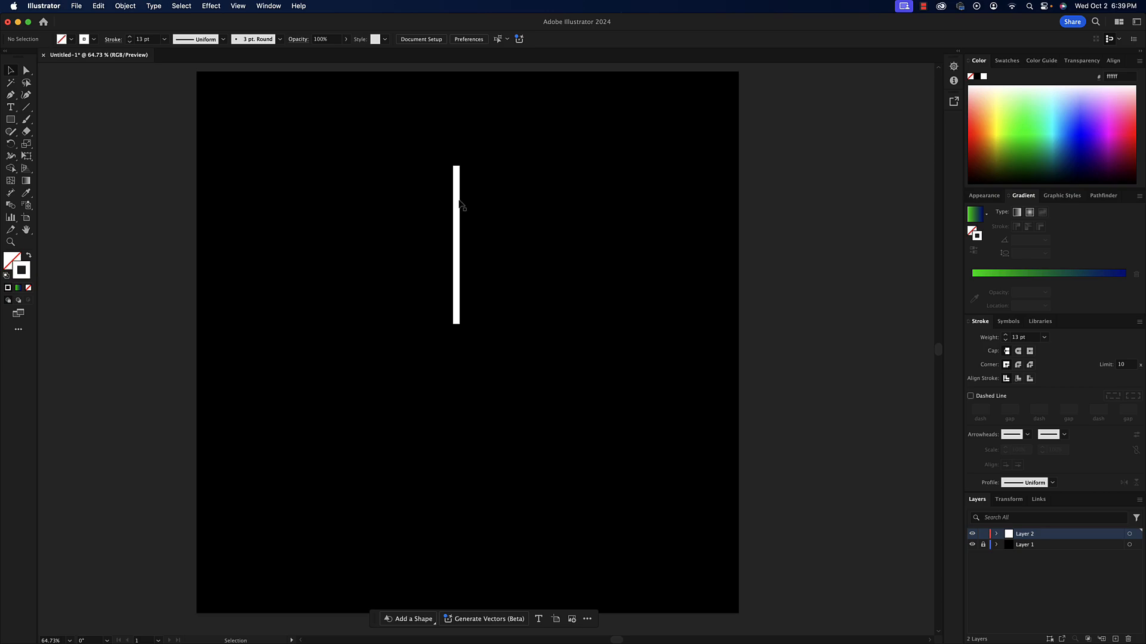
left_click(460, 210)
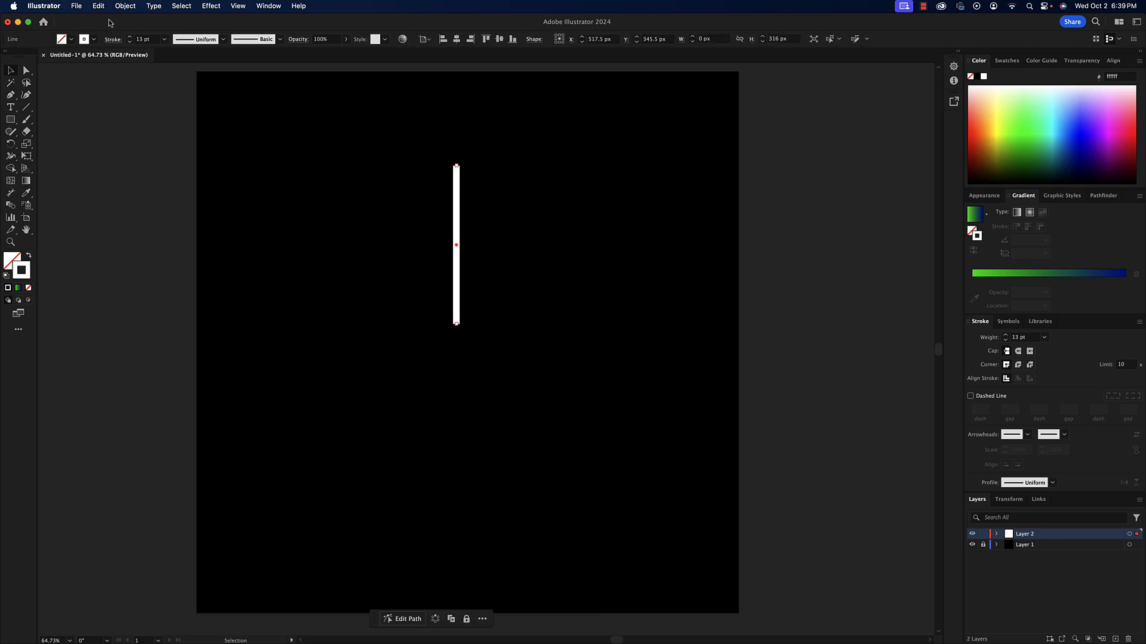
left_click(269, 6)
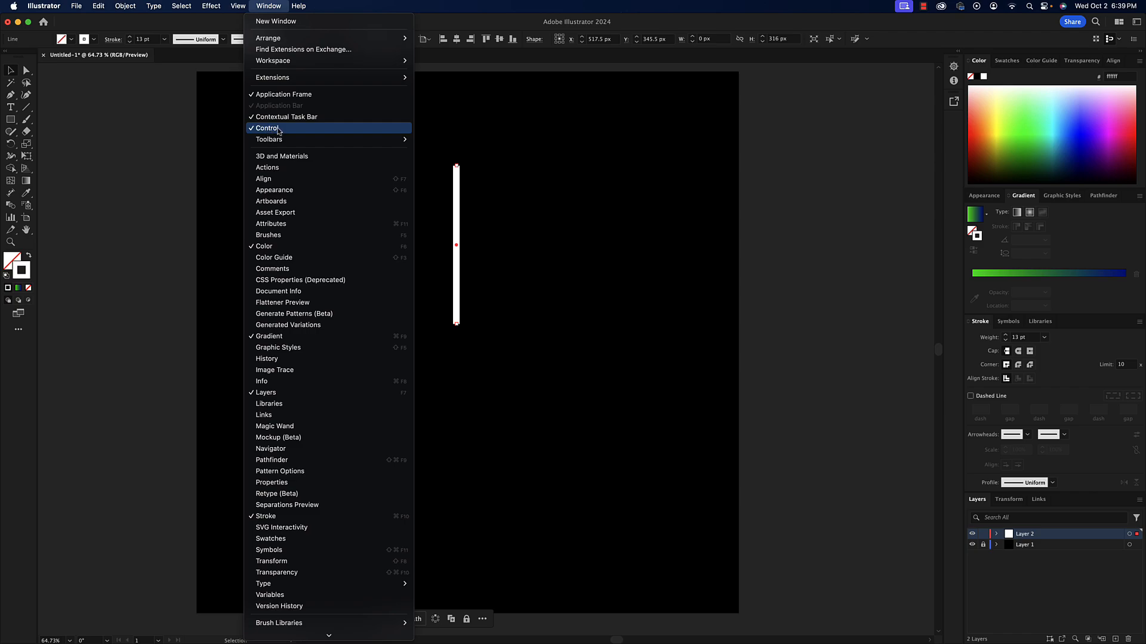
left_click(462, 25)
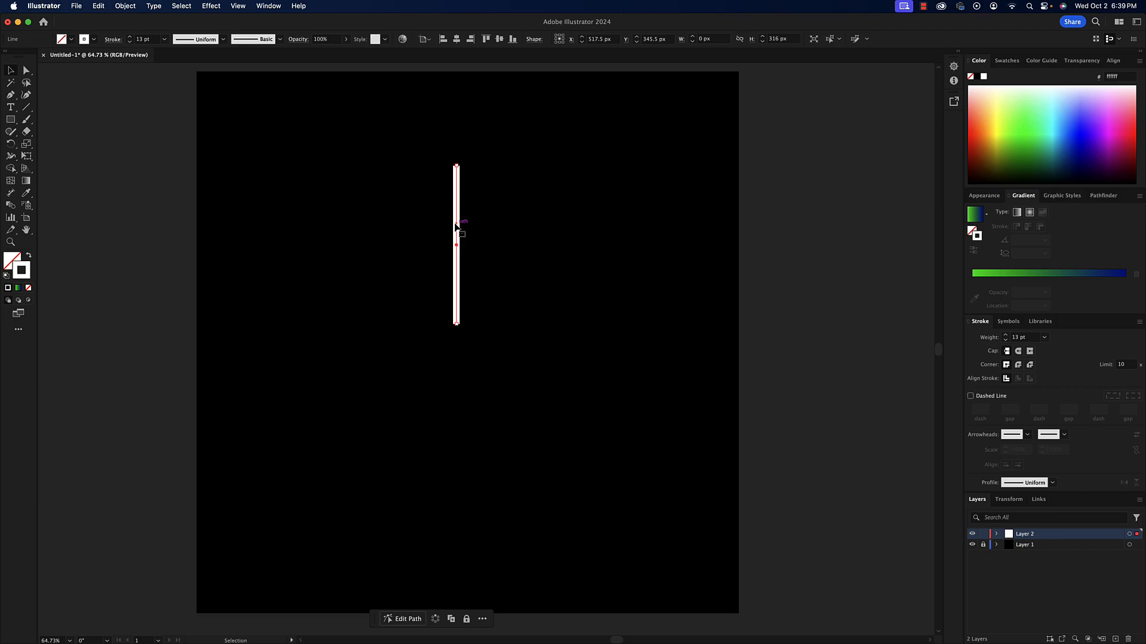
left_click(224, 40)
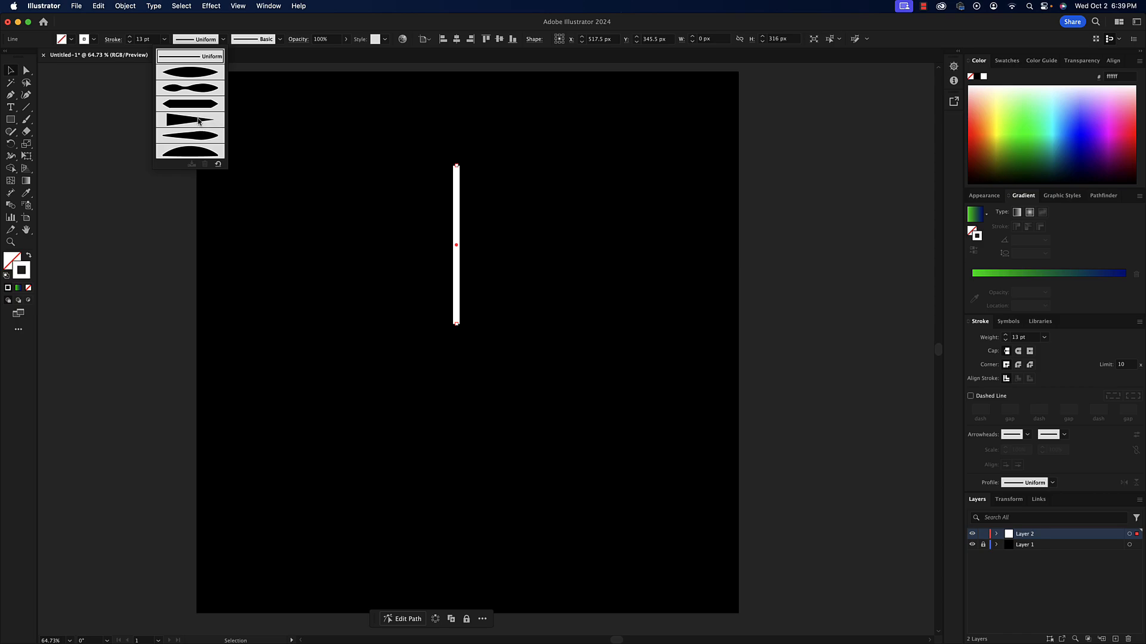
left_click(199, 121)
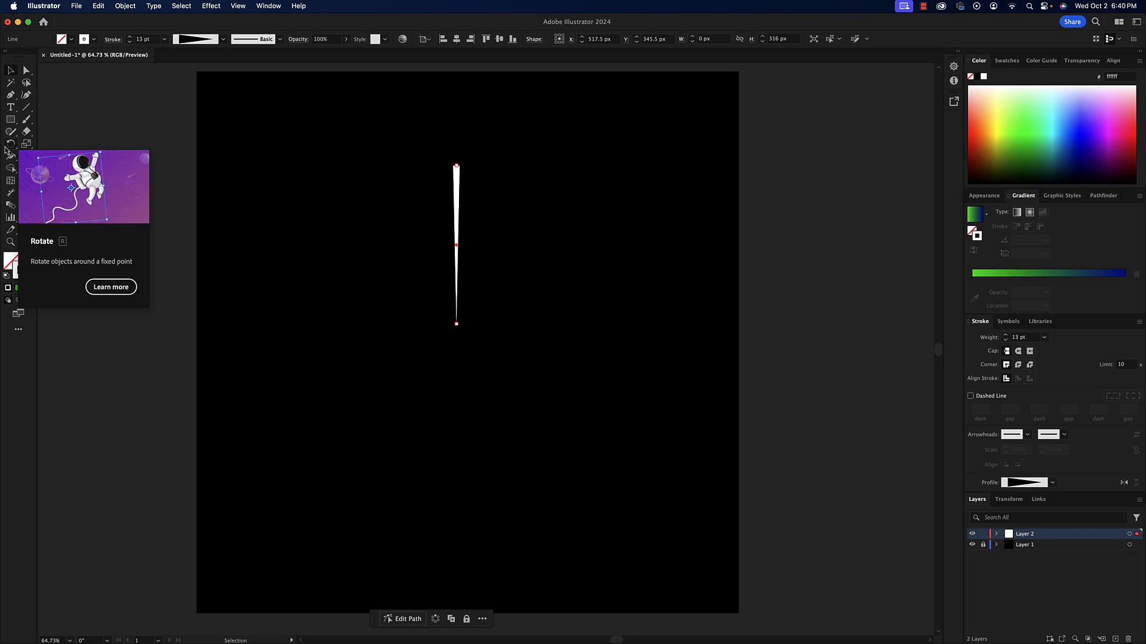
- Make a copy of the tapered line rotated 10° around its lower anchor point
left_click(8, 145)
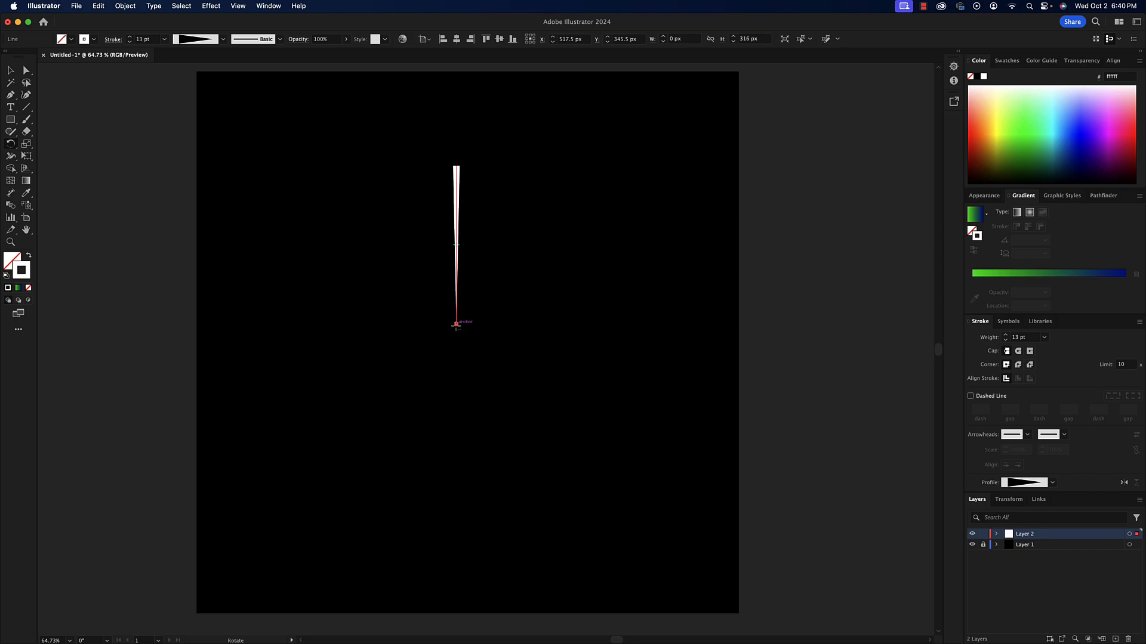
left_click(456, 324, "alt")
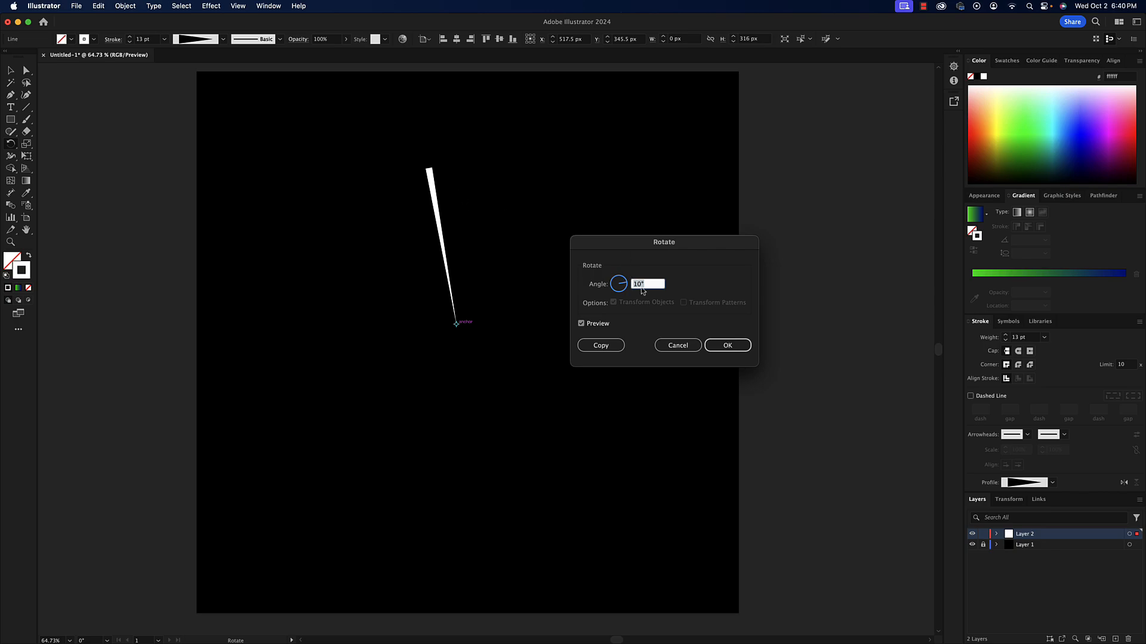
left_click(608, 343)
type("10")
left_click(616, 348)
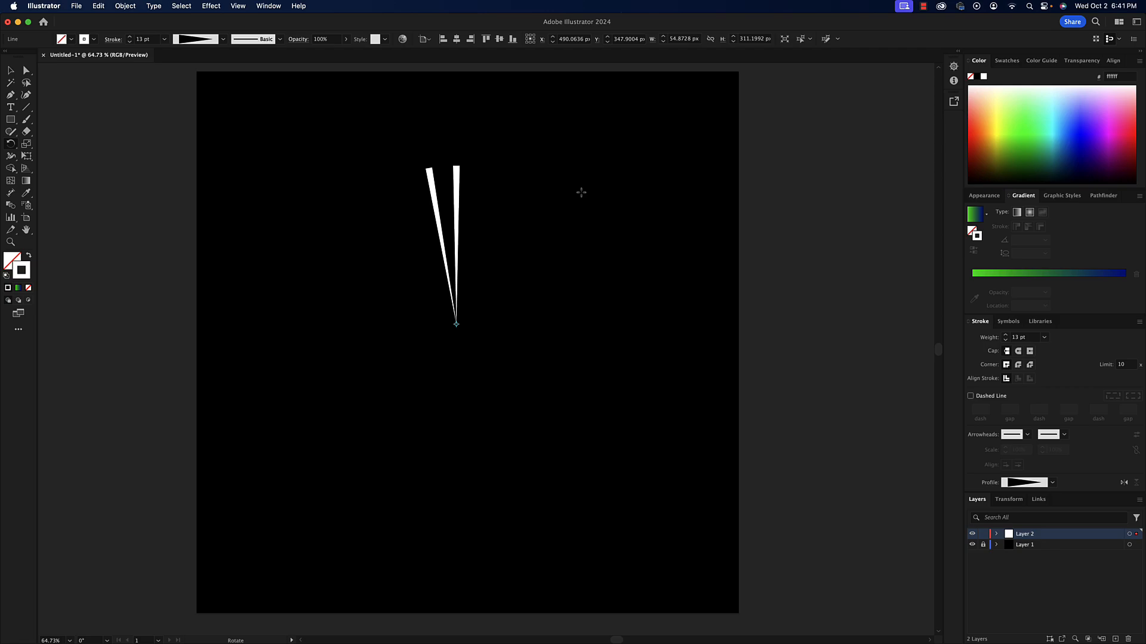
- Repeat the rotated copy around the same point until the tapered lines form a full circle at 10° intervals
key("super+d")
key("super+d")
key("super+d")
key("super+d")
key("super+d")
key("super+d")
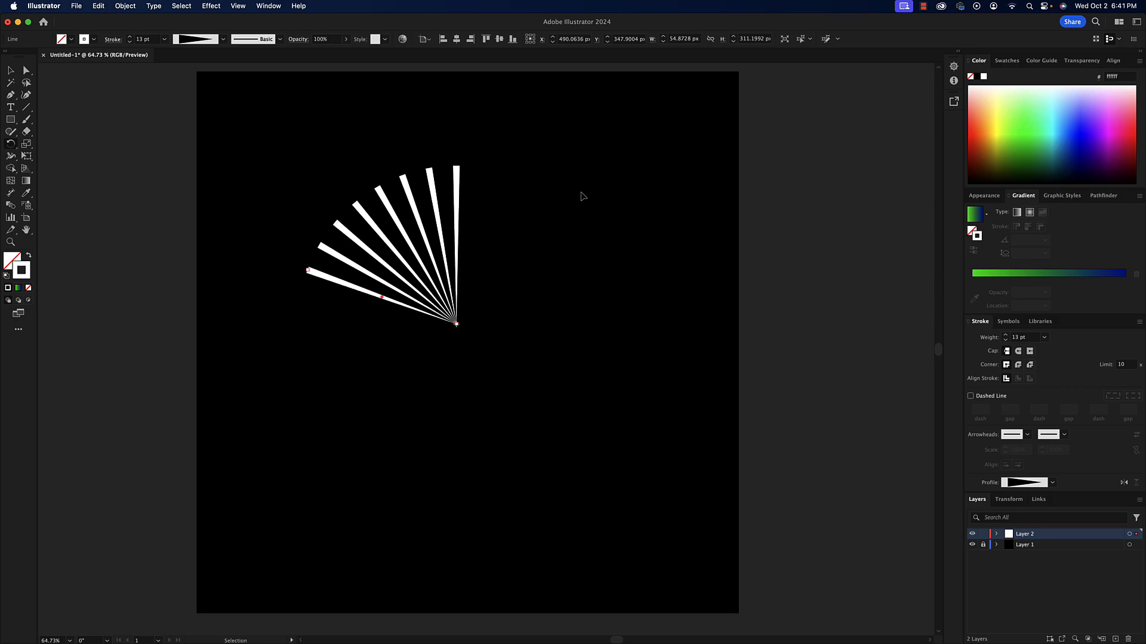
key("super+d")
key("super+d")
key("super+d")
key("super+d")
key("super+d")
key("super+d")
key("super+d")
key("super+d")
key("super+d")
key("super+d")
key("super+d")
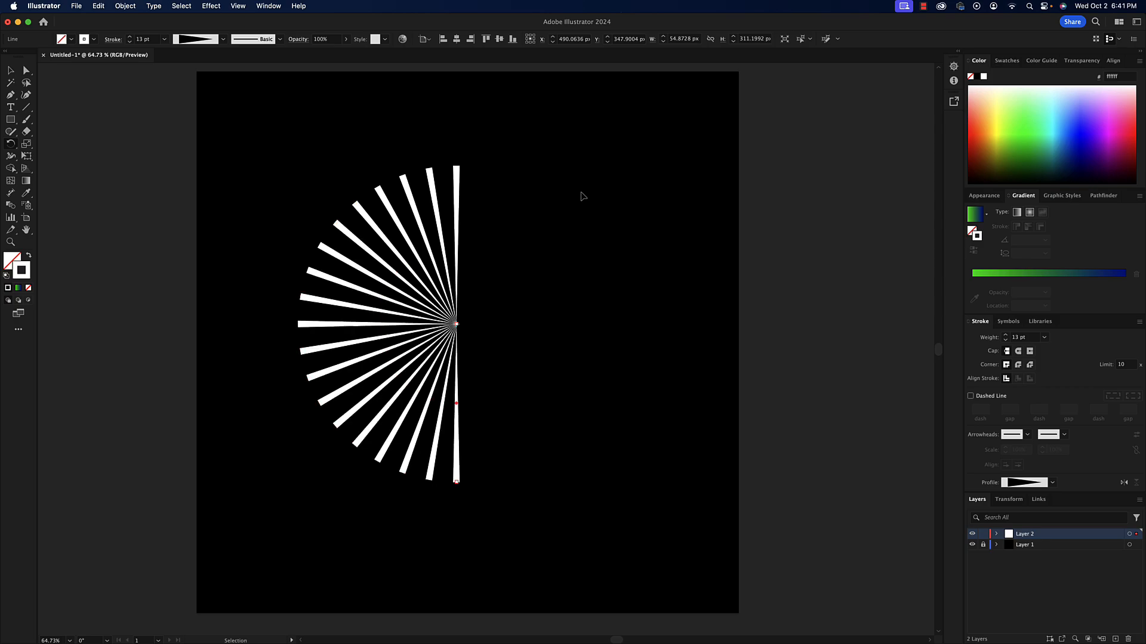
key("super+d")
key("super+d")
key("super+d")
key("super+d")
key("super+d")
key("super+d")
key("super+d")
key("super+d")
key("super+d")
key("super+d")
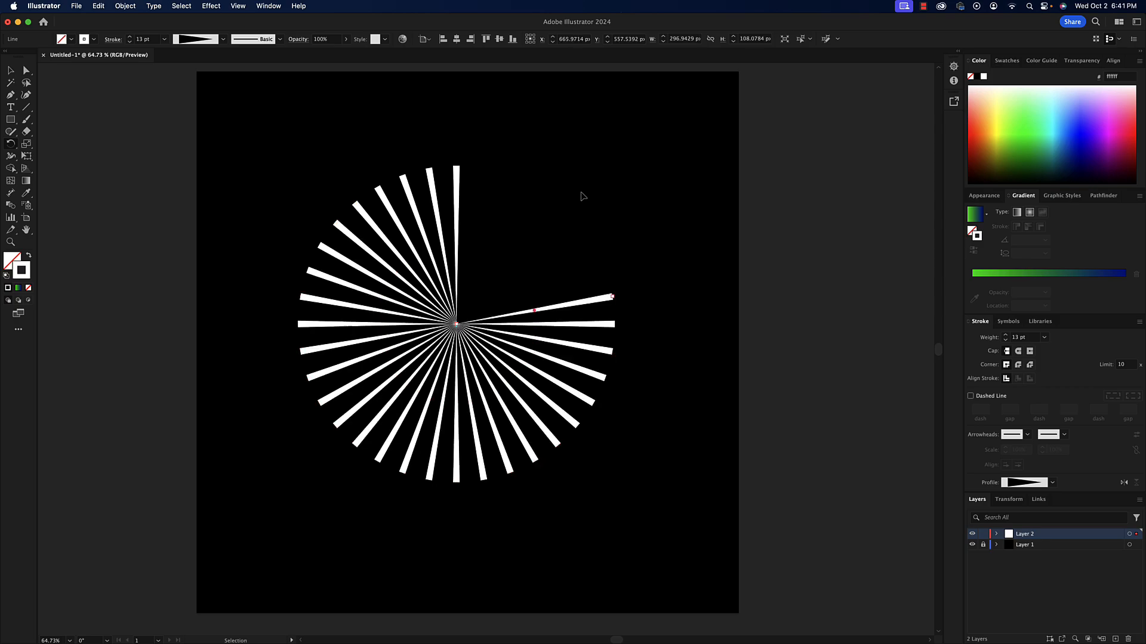
key("super+d")
key("super+d")
key("super+d")
key("super+d")
key("super+d")
key("super+d")
key("super+d")
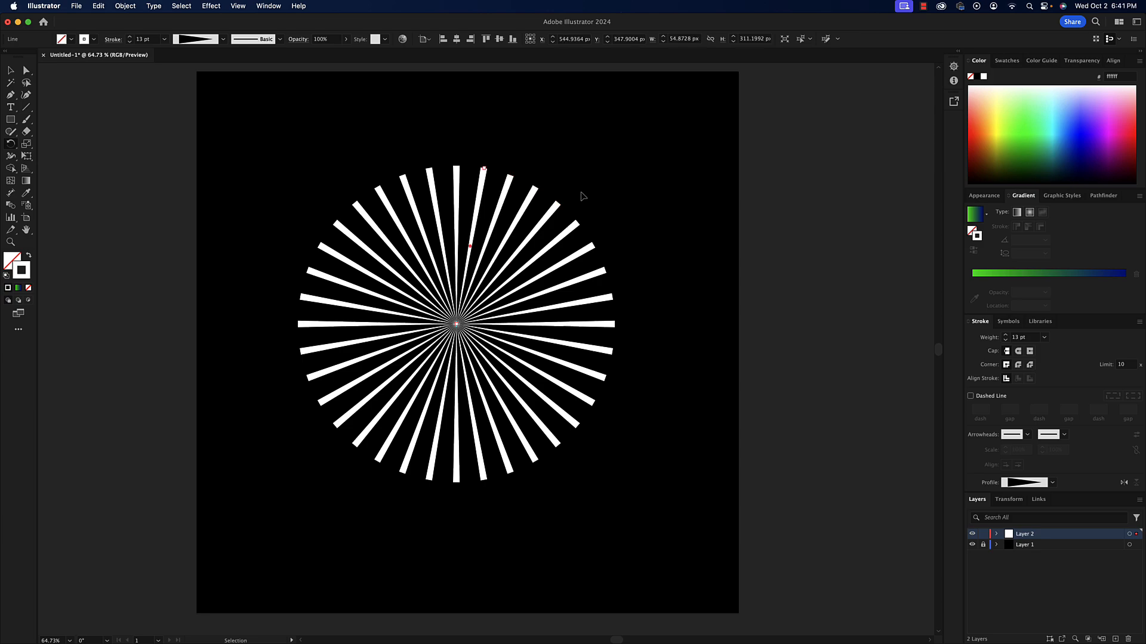
- Apply a Zig Zag effect to all the radial lines with size 10 px absolute, 4 ridges per segment and corner points
key("r")
key("v")
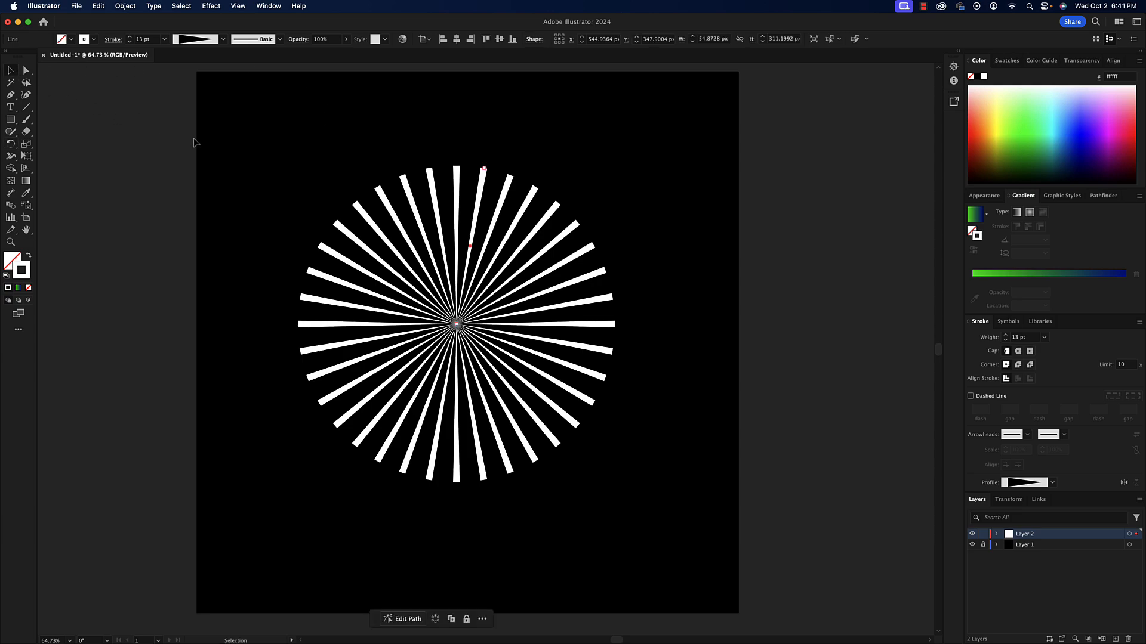
left_click_drag(259, 124, 655, 515)
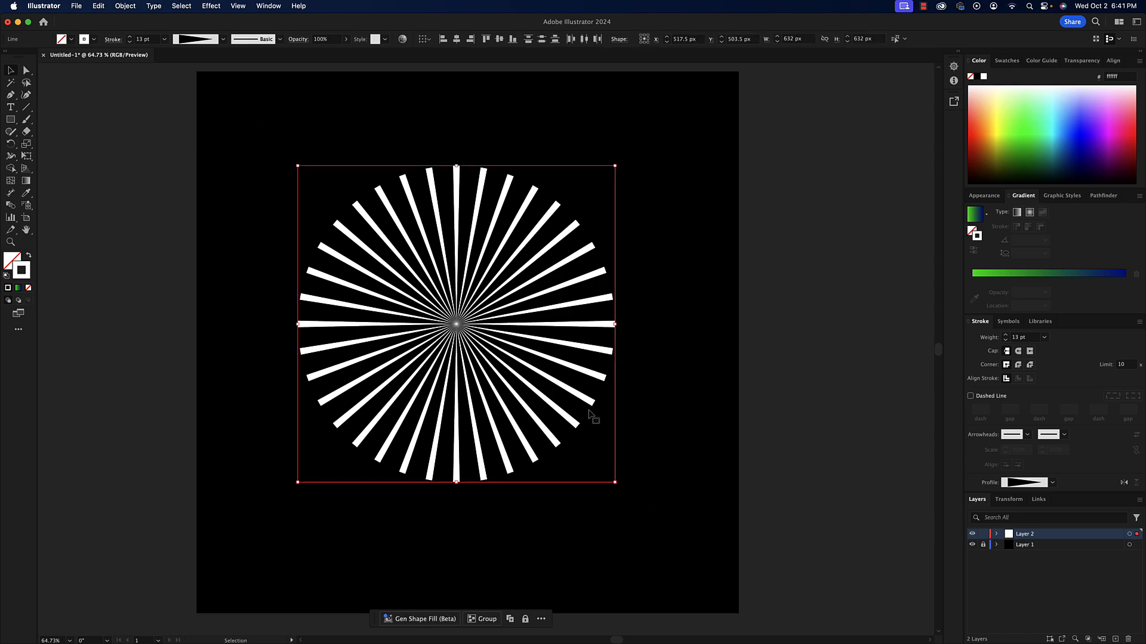
left_click(211, 6)
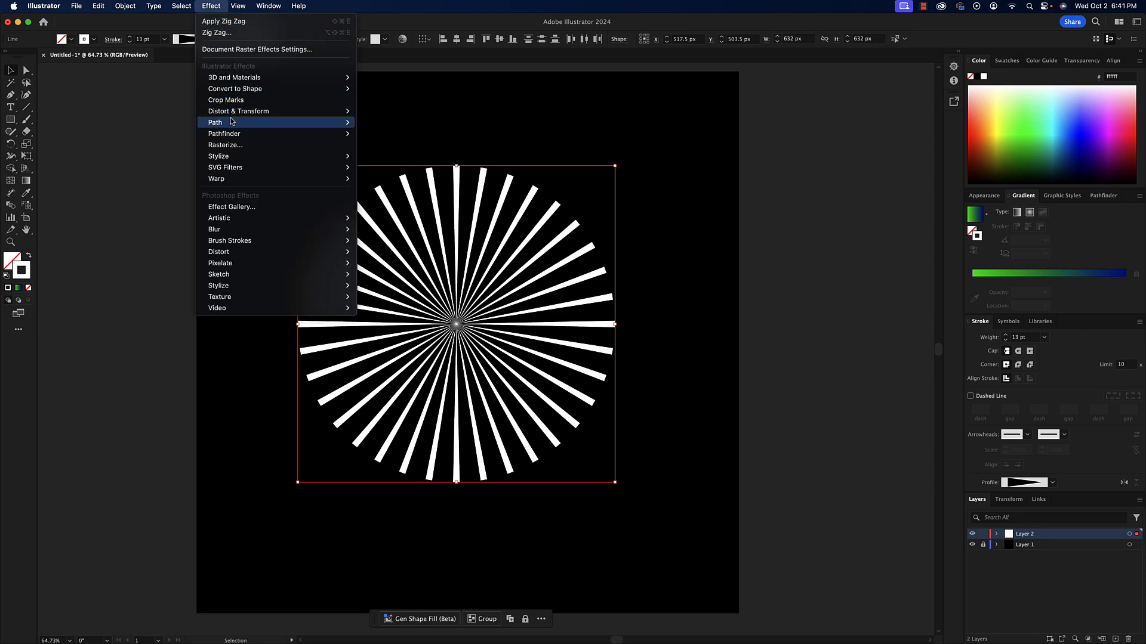
mouse_move(239, 111)
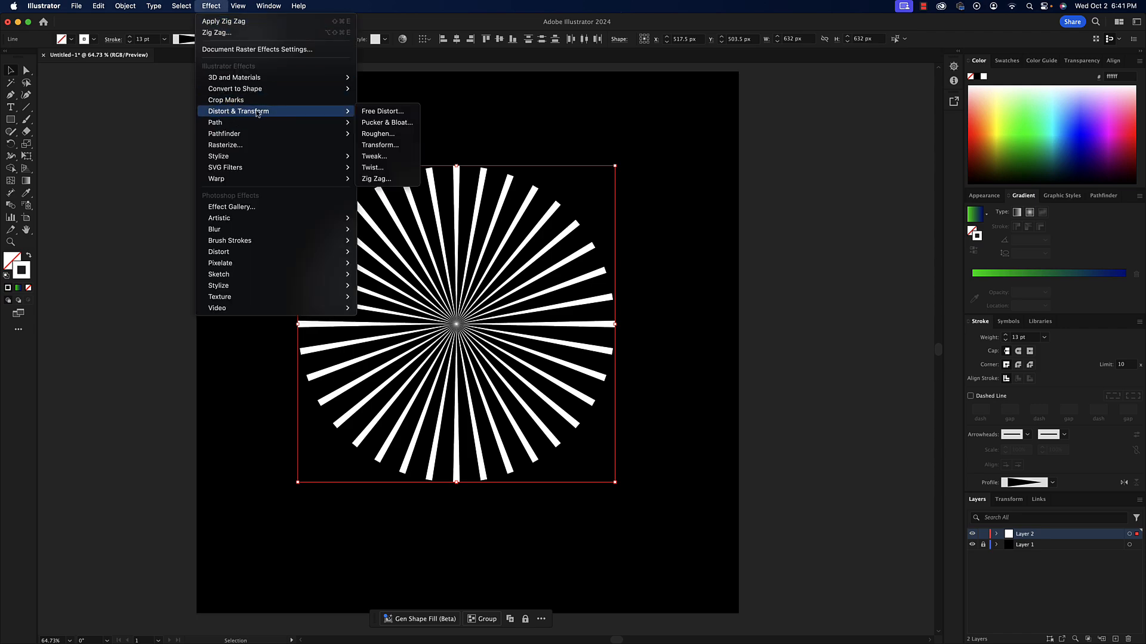
left_click(401, 179)
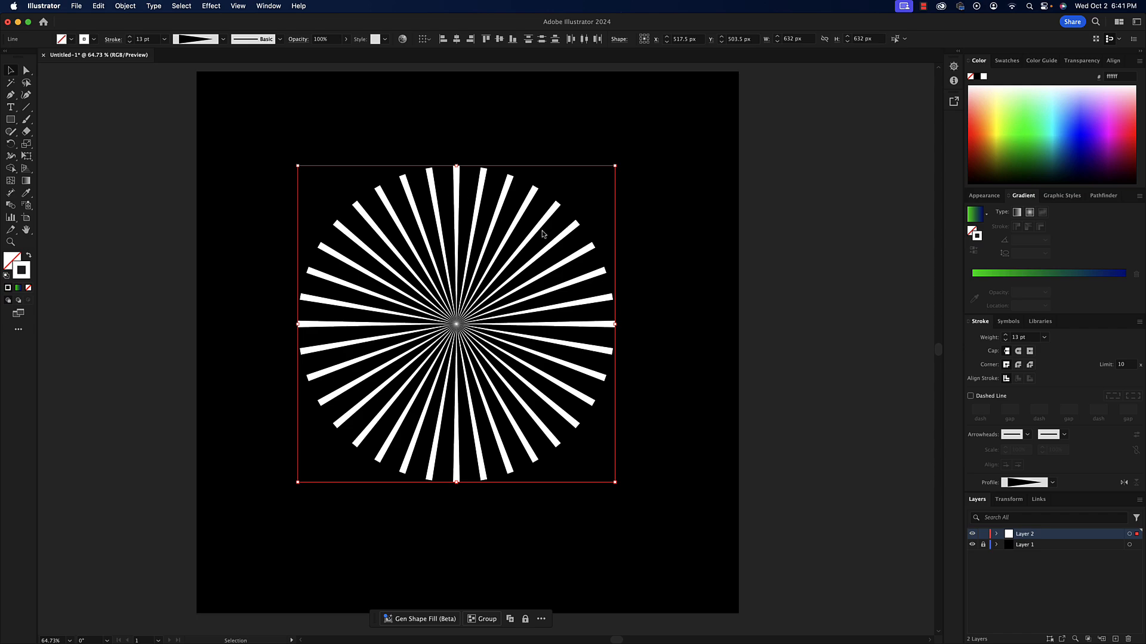
left_click_drag(641, 239, 723, 188)
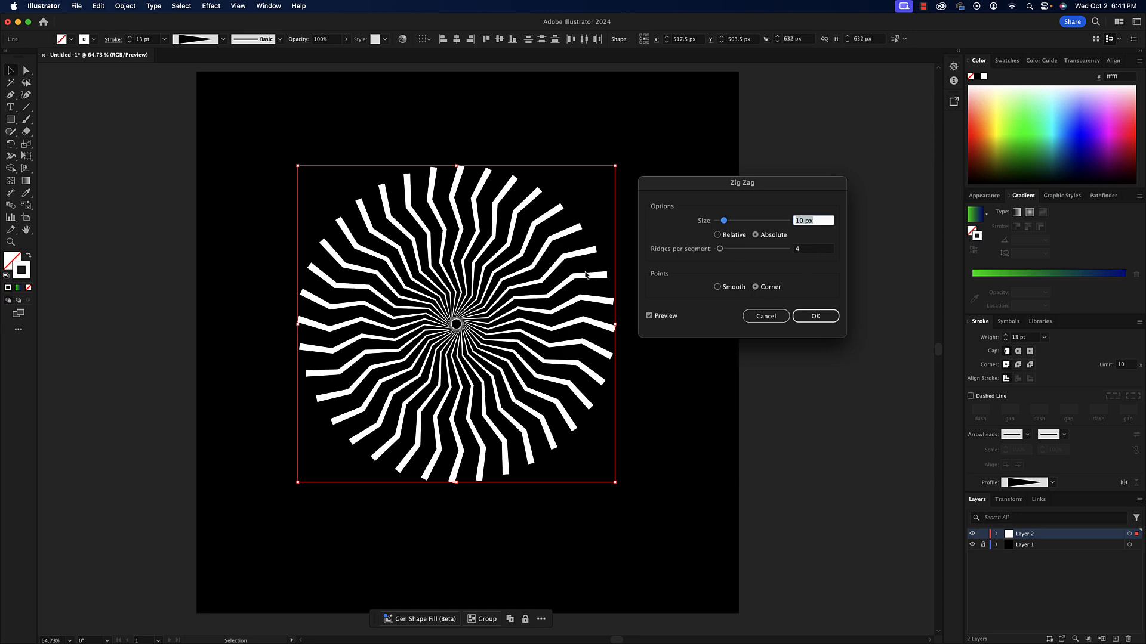
left_click(720, 288)
left_click(726, 289)
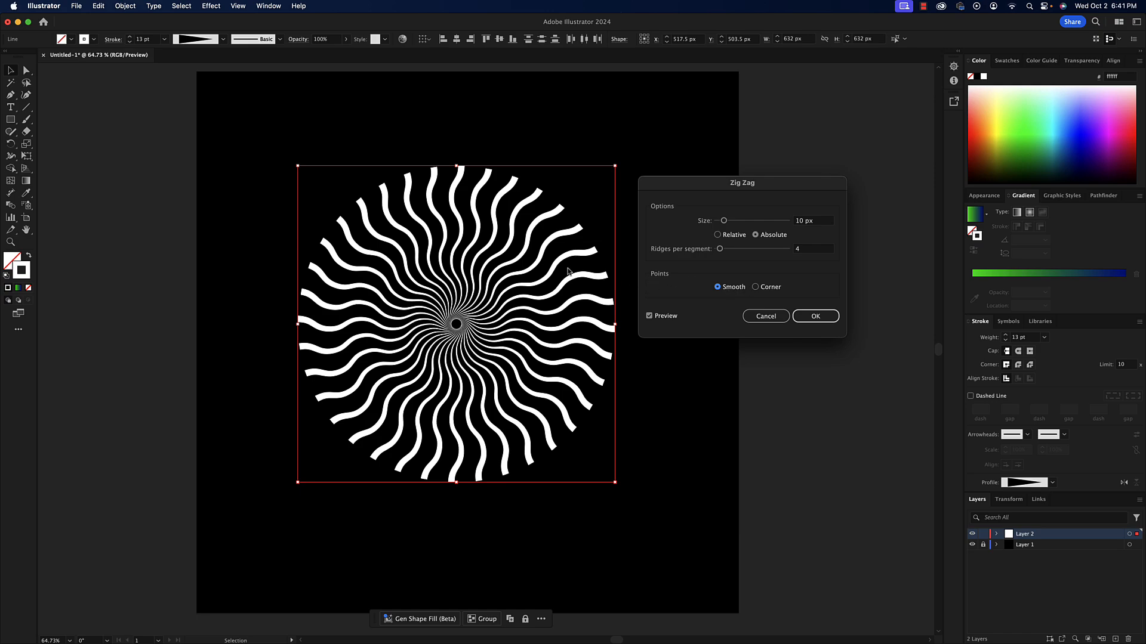
left_click(756, 288)
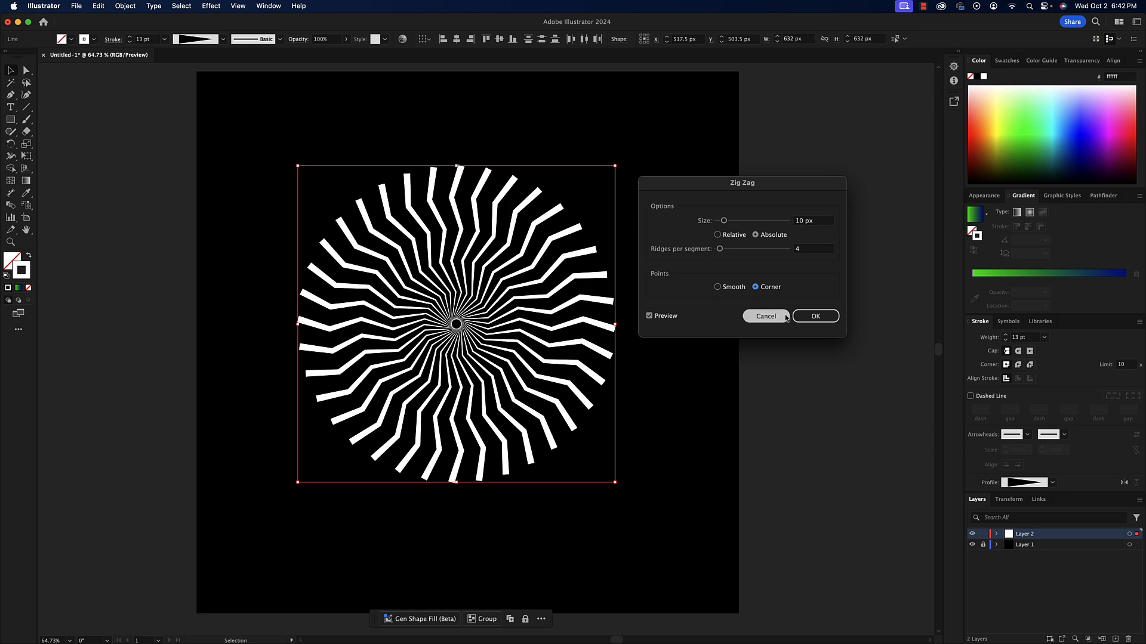
left_click(804, 317)
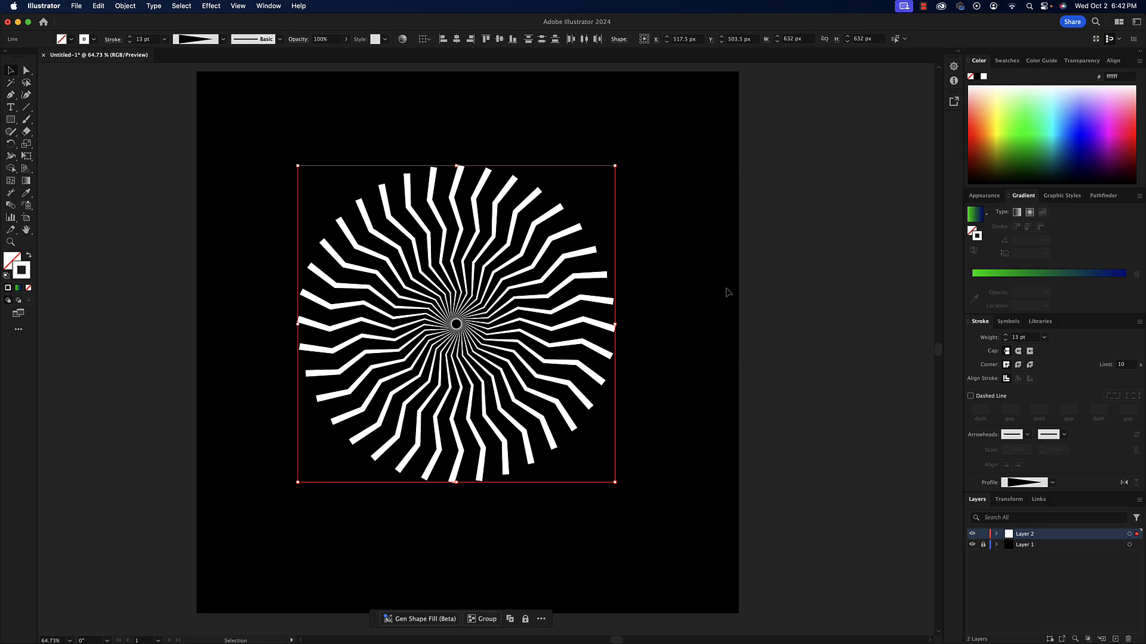
- Expand the appearance of all the zigzag lines into filled shapes
left_click(124, 6)
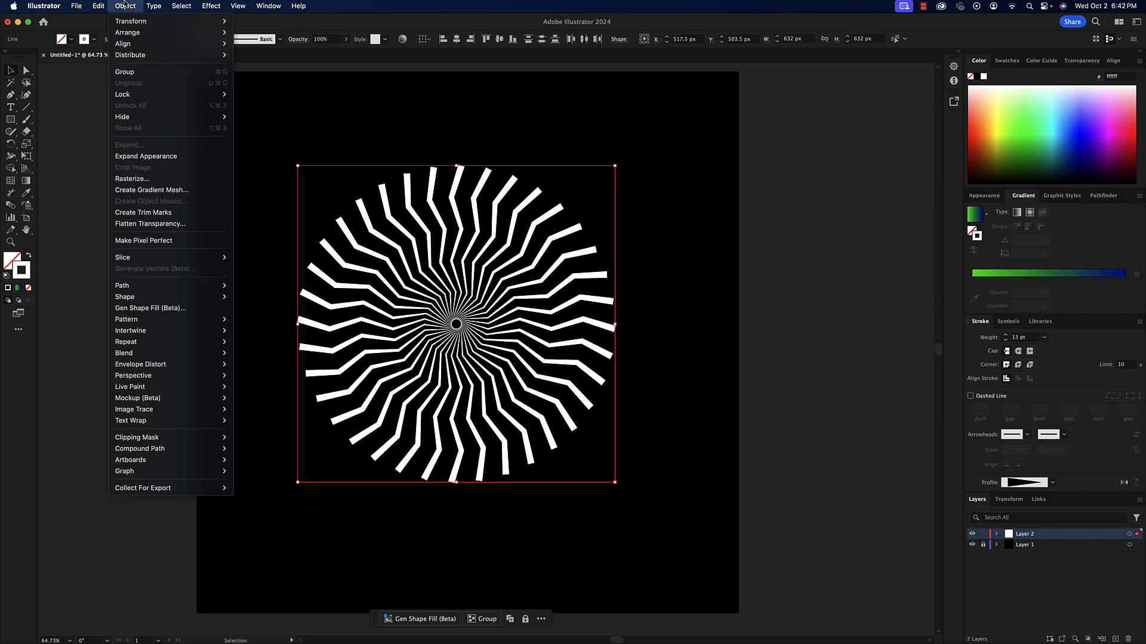
left_click(149, 155)
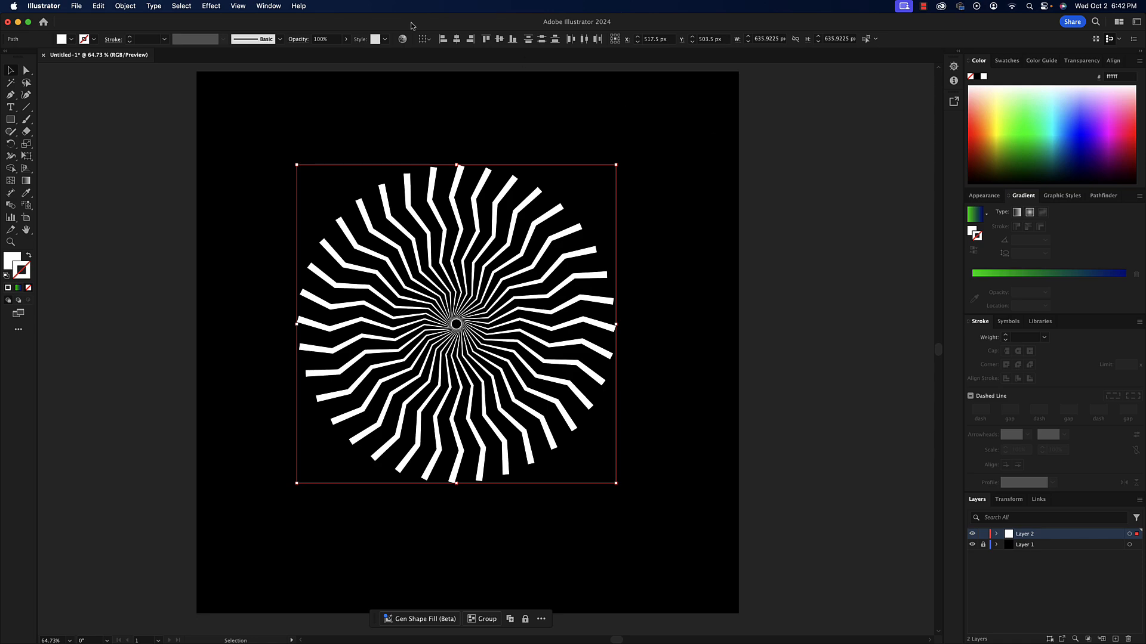
- Fill all the expanded zigzag shapes with the green-to-blue linear gradient and remove their stroke
left_click(263, 5)
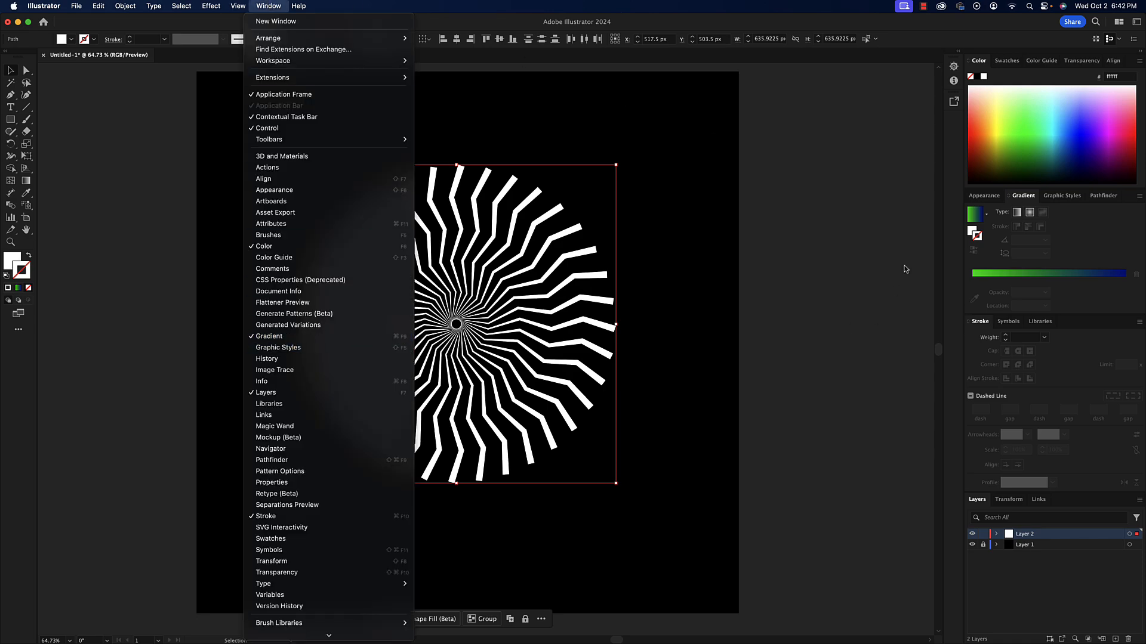
left_click(890, 246)
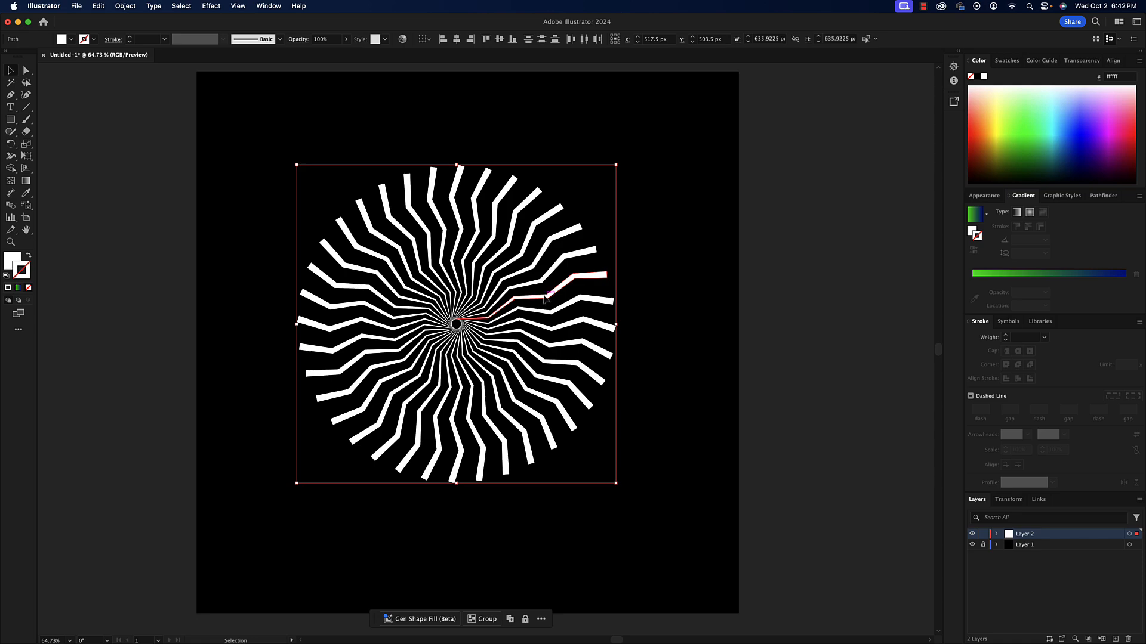
left_click_drag(736, 150, 286, 528)
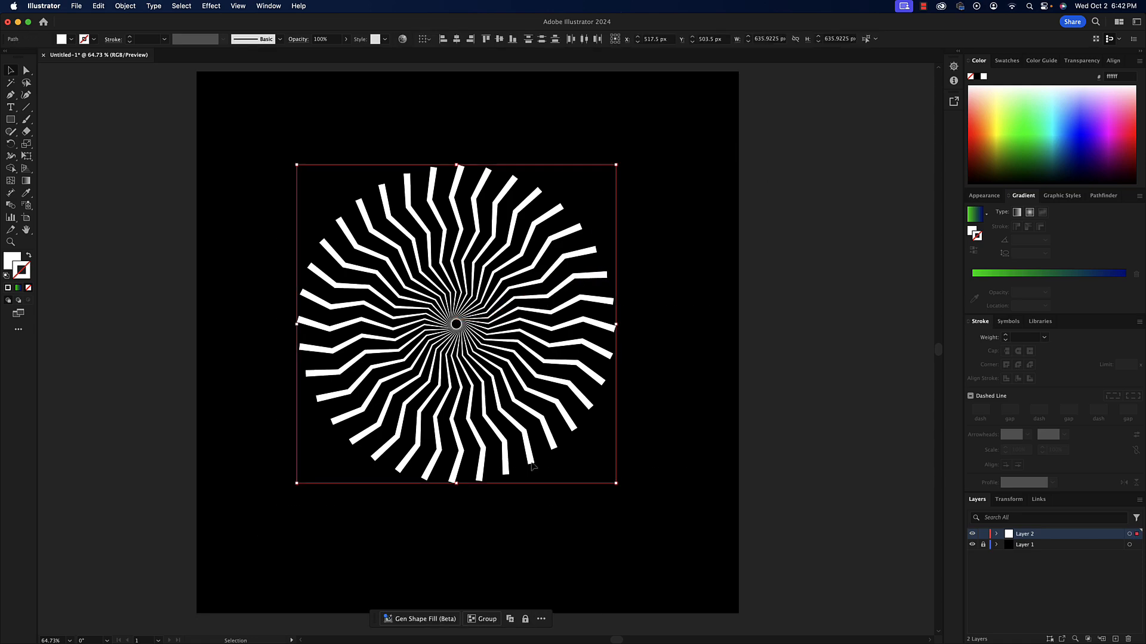
left_click(1017, 213)
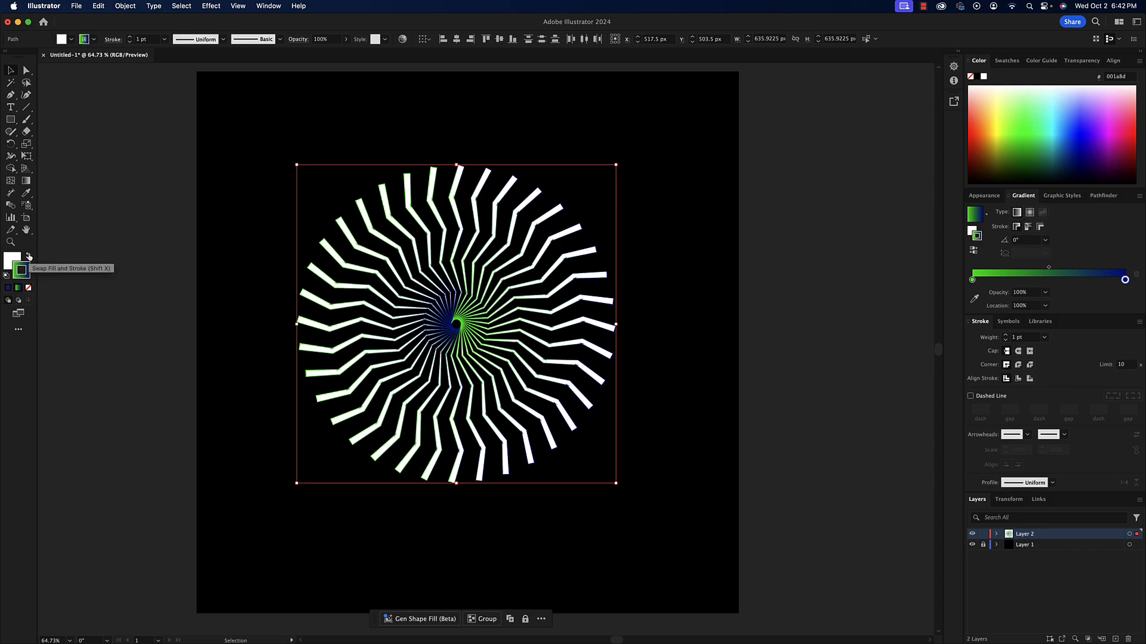
left_click(28, 257)
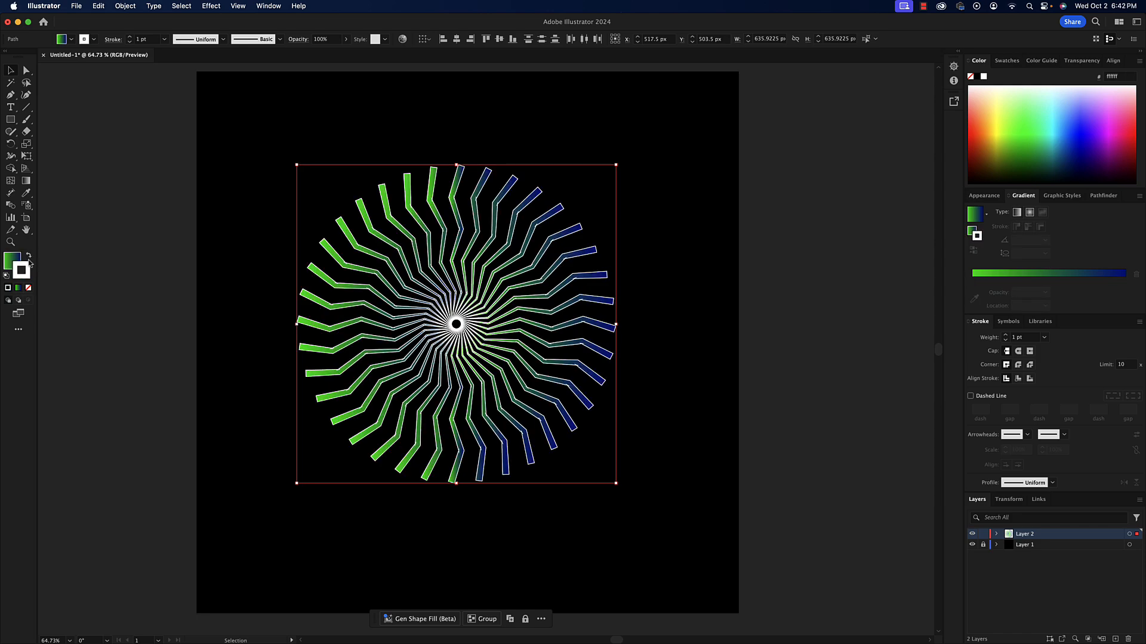
left_click(28, 289)
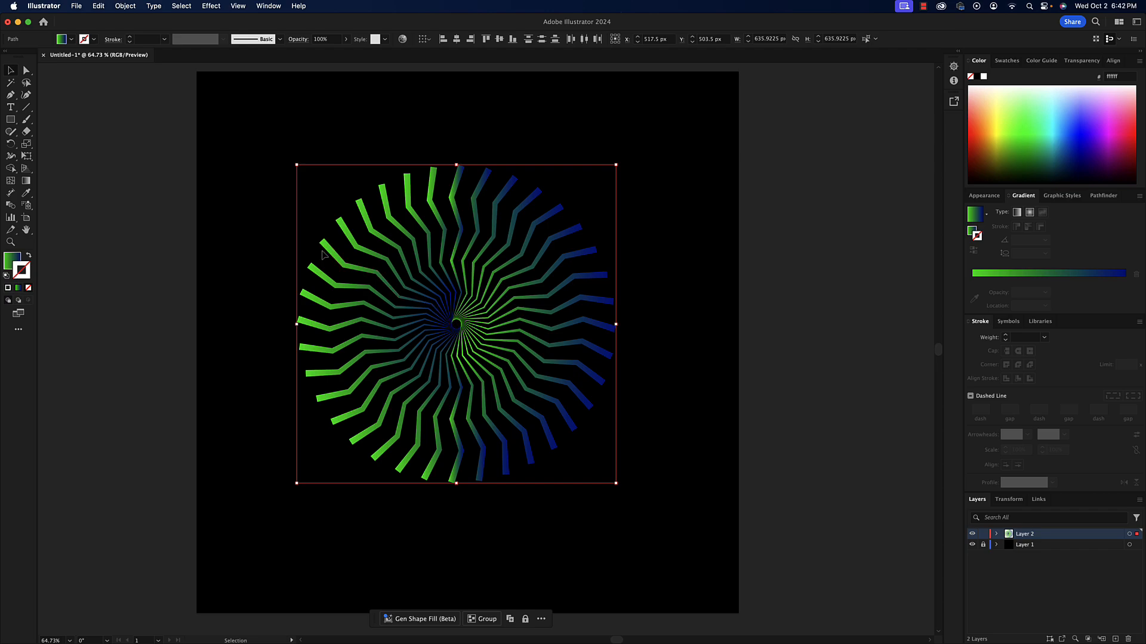
left_click(14, 260)
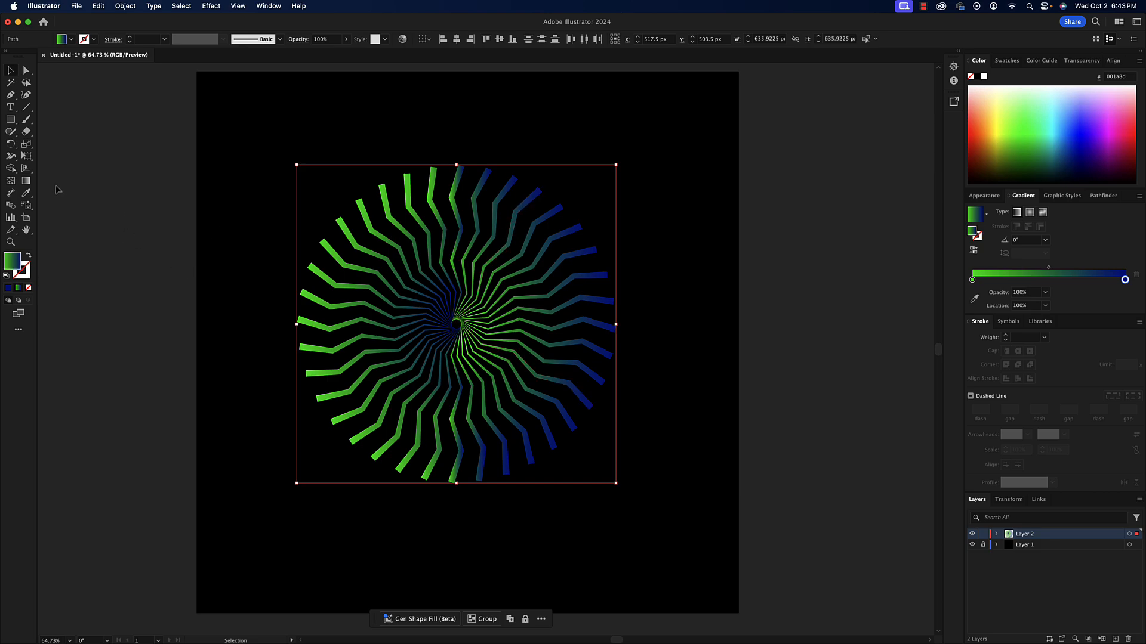
- Draw one shared gradient diagonally across all the zigzag shapes, from green at the upper left to blue at the lower right, about -44°
left_click(26, 182)
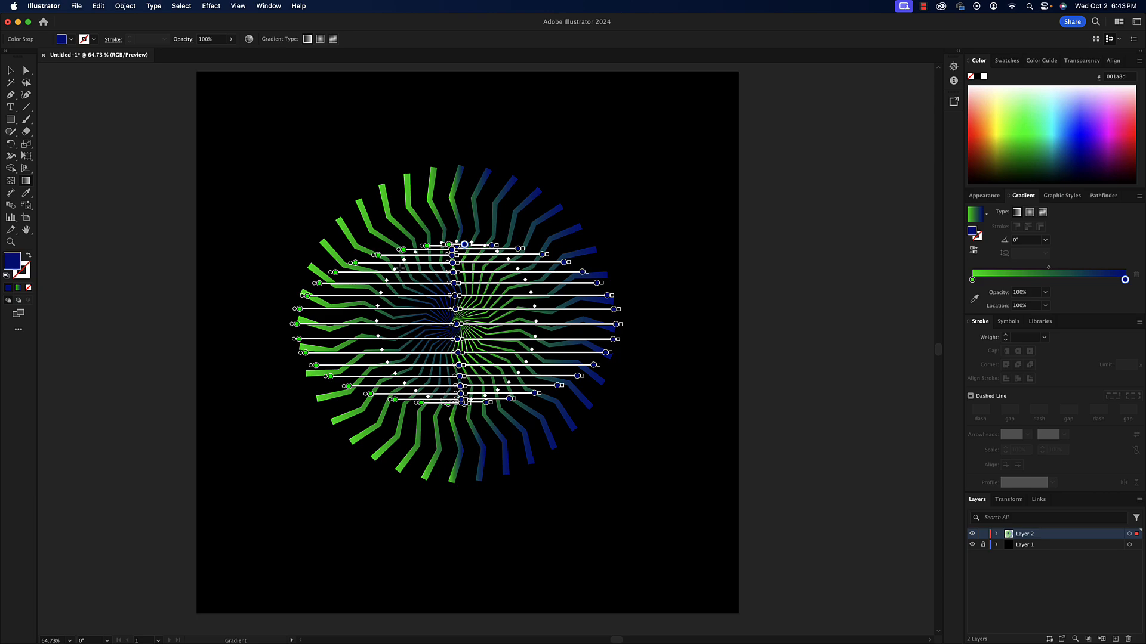
mouse_move(315, 171)
left_mouse_down()
mouse_move(435, 325)
mouse_move(573, 455)
mouse_move(443, 314)
mouse_move(583, 442)
mouse_move(566, 411)
left_mouse_up()
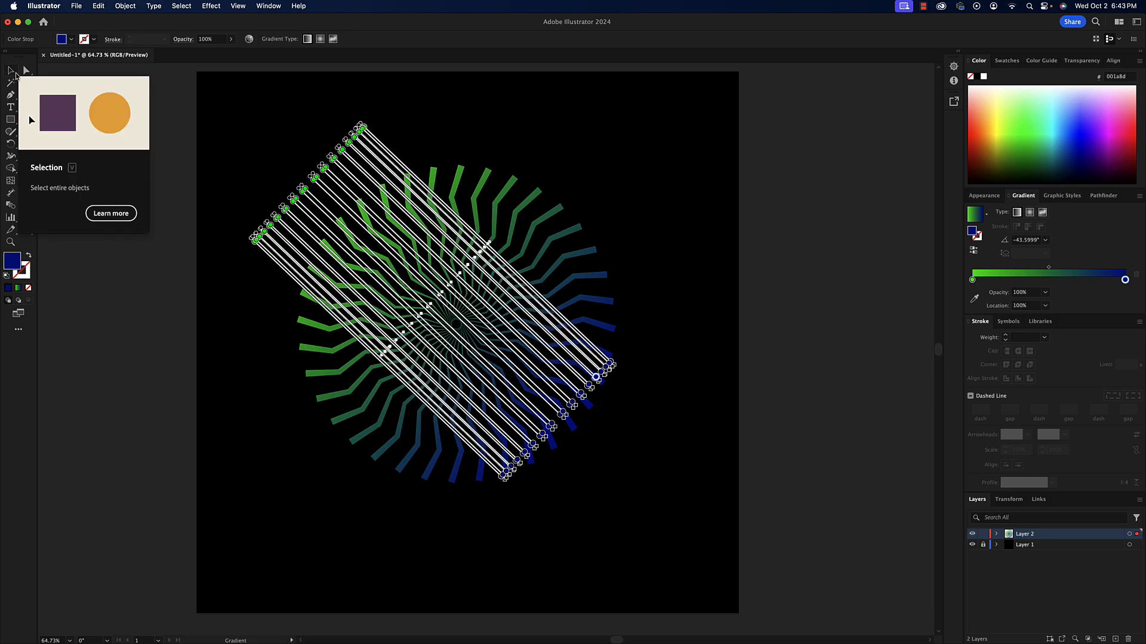
left_click(12, 72)
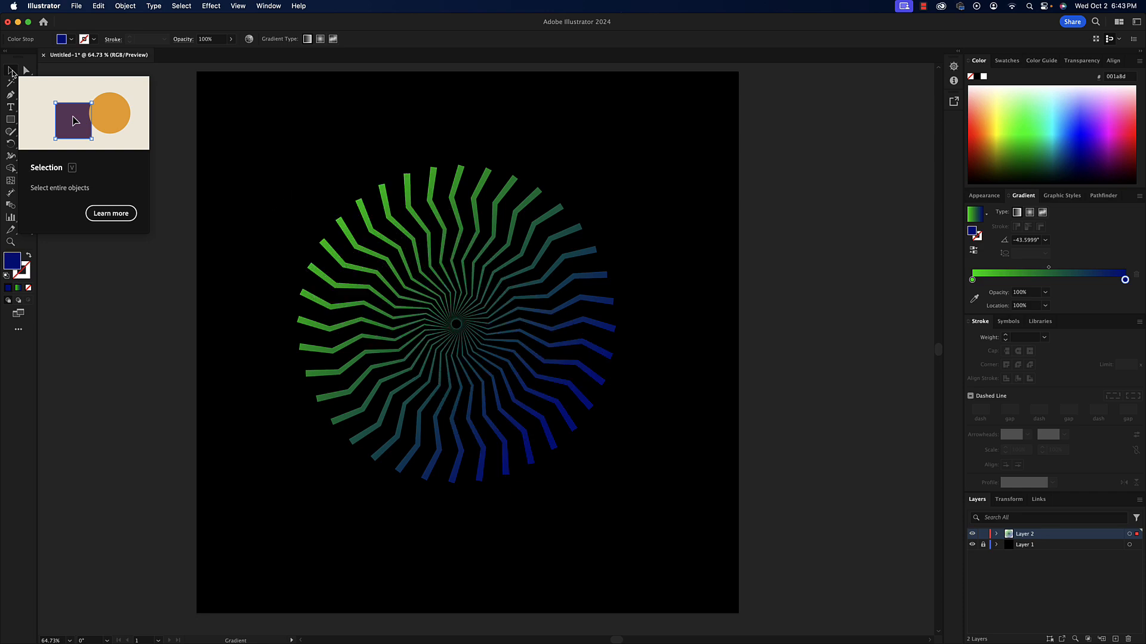
left_click(192, 132)
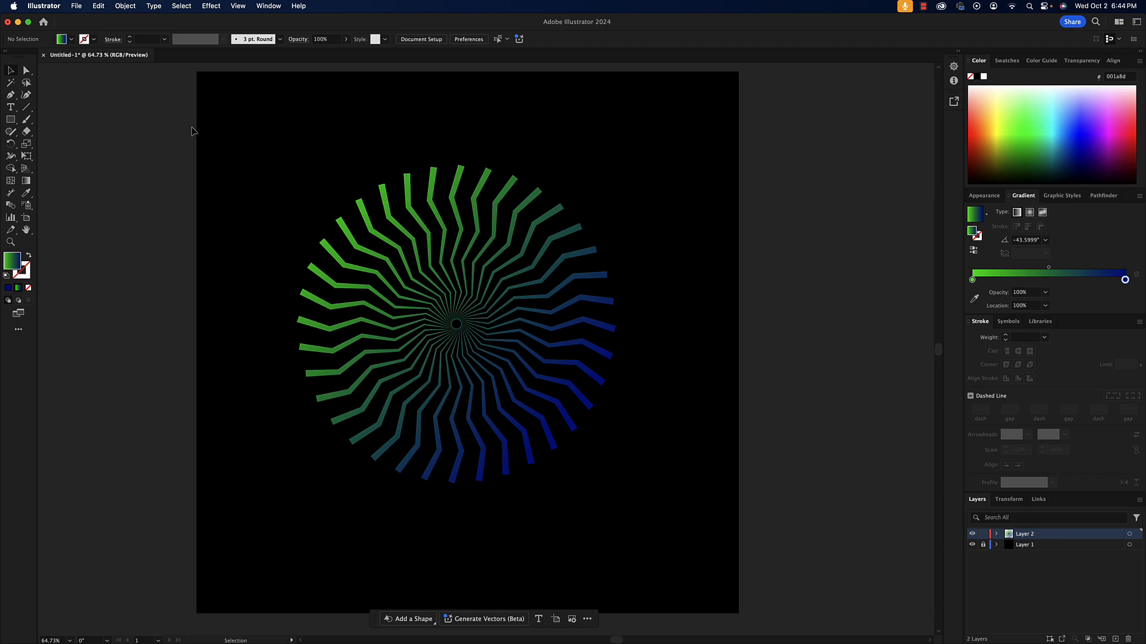
- Reselect all the zigzag shapes and try other shared gradient directions, finishing with green upper left to blue lower right at about -47°
left_click_drag(226, 130, 731, 520)
left_click(25, 180)
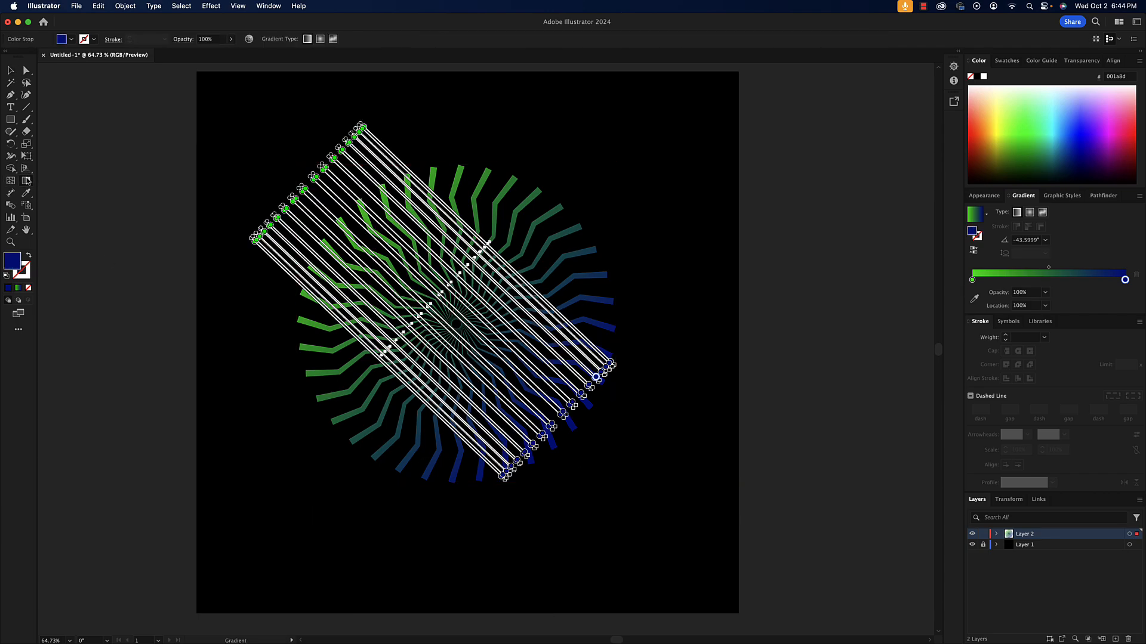
mouse_move(630, 121)
left_mouse_down()
mouse_move(512, 225)
mouse_move(309, 456)
left_mouse_up()
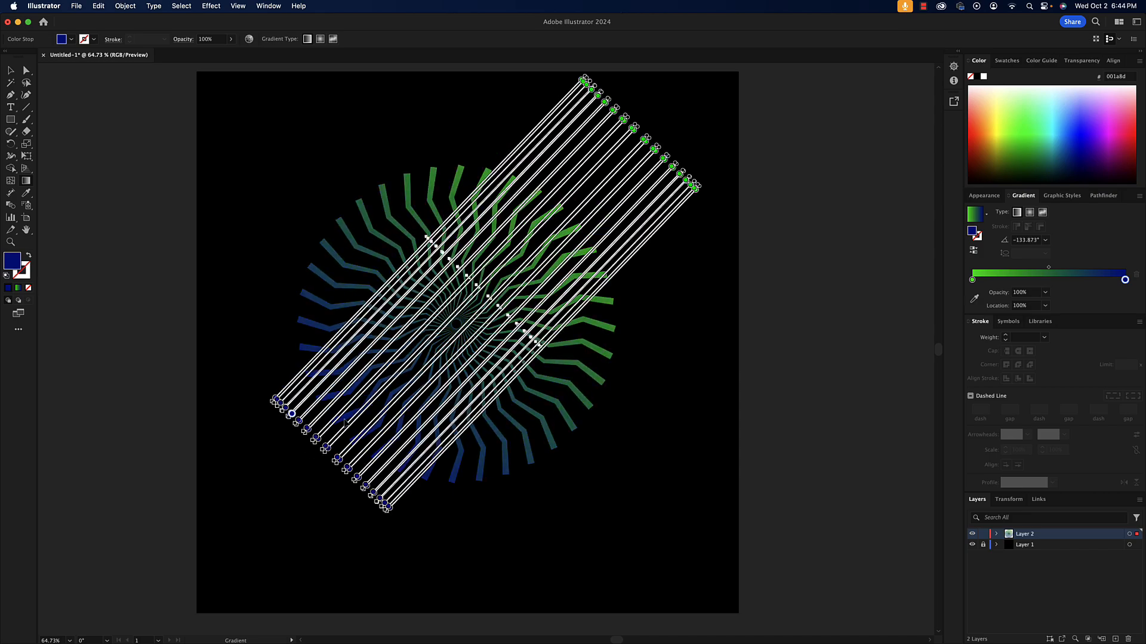
left_click_drag(231, 286, 598, 302)
mouse_move(325, 145)
left_mouse_down()
mouse_move(366, 204)
mouse_move(564, 398)
left_mouse_up()
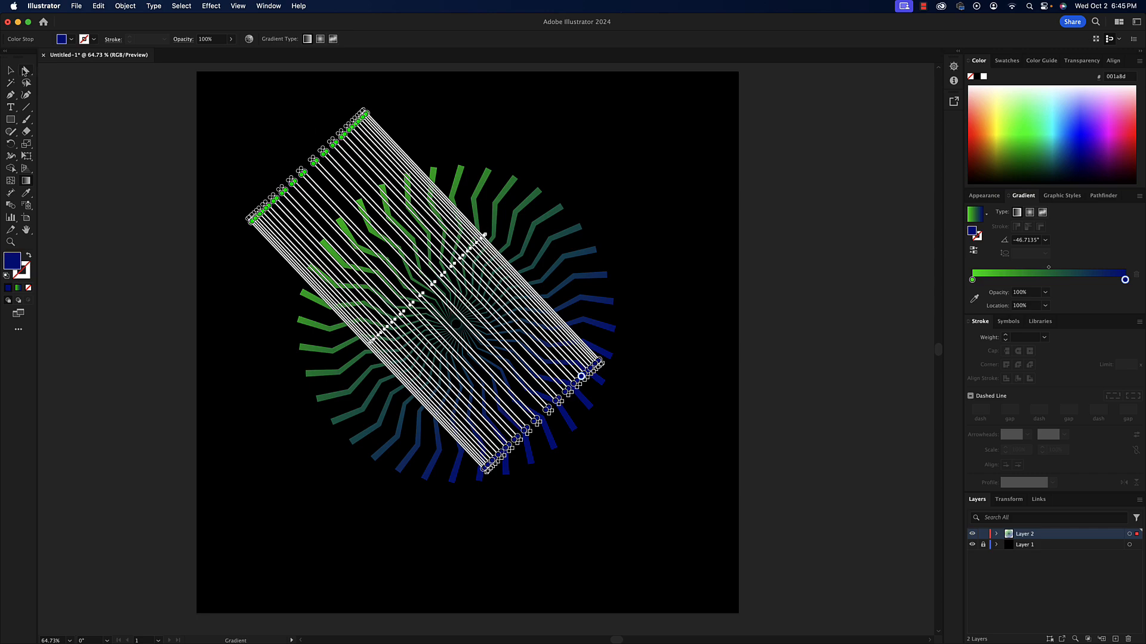
left_click(10, 70)
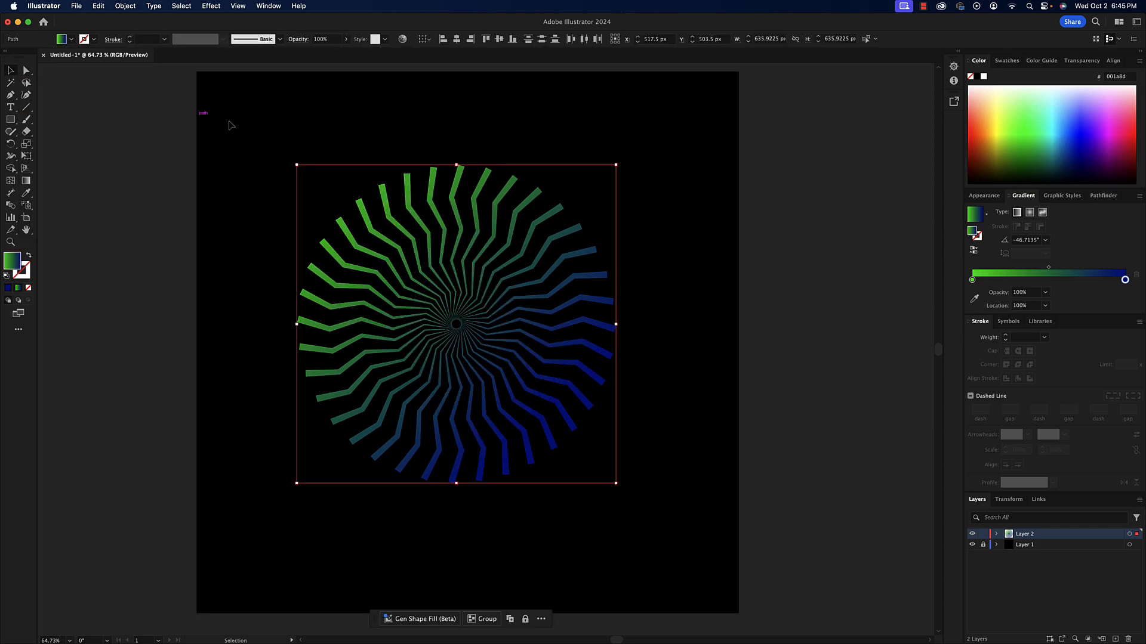
left_click(199, 152)
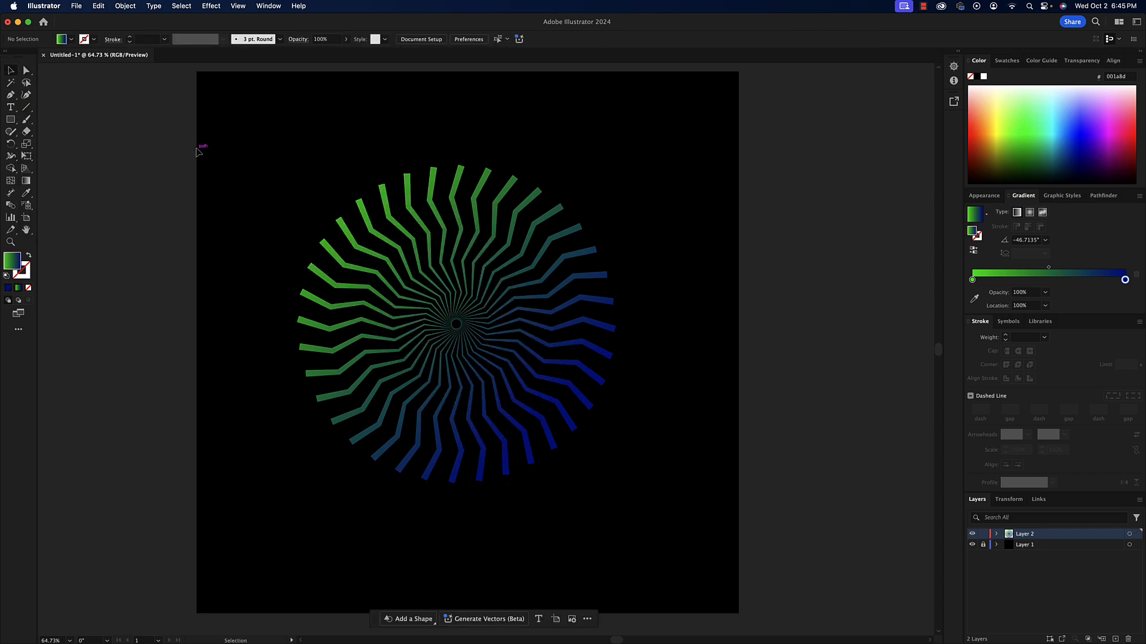